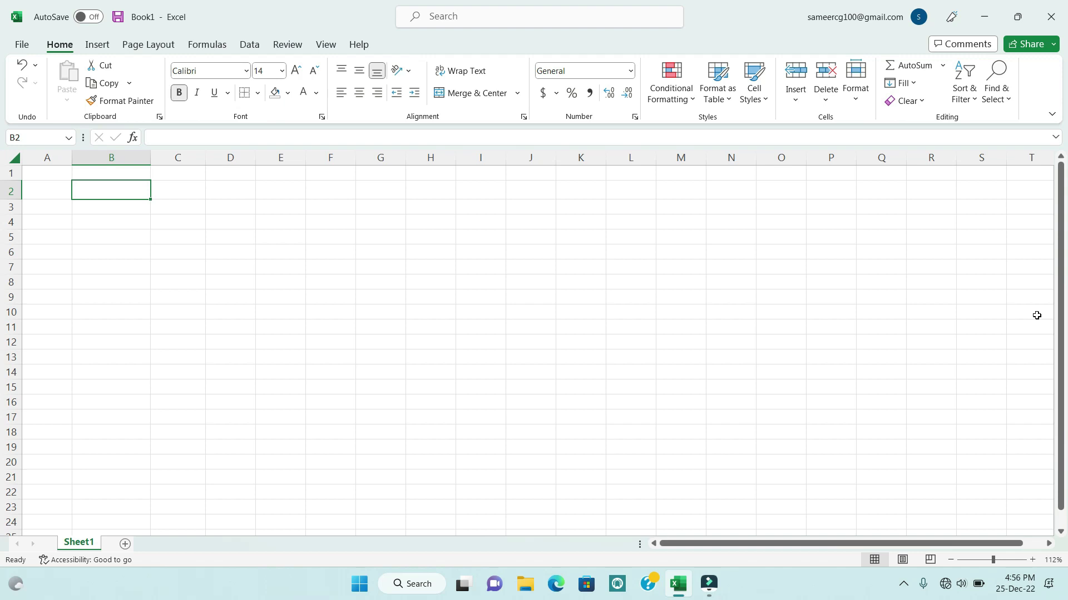
Step: Merge B2:C2 into one centred cell and enter the title 'Age Calculator'
left_click_drag(124, 189, 176, 191)
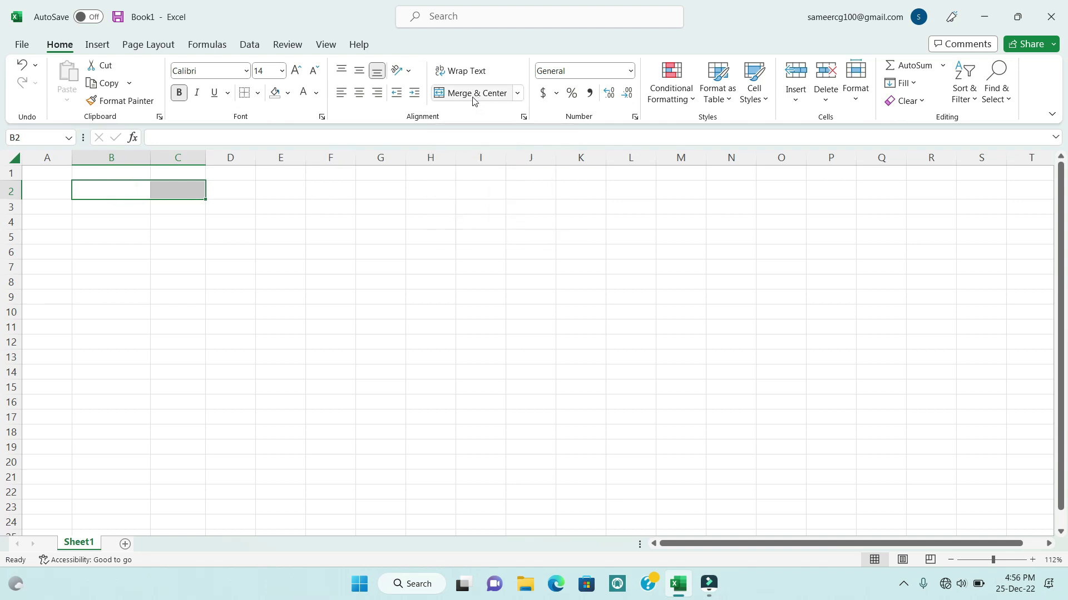
left_click(472, 94)
double_click(162, 190)
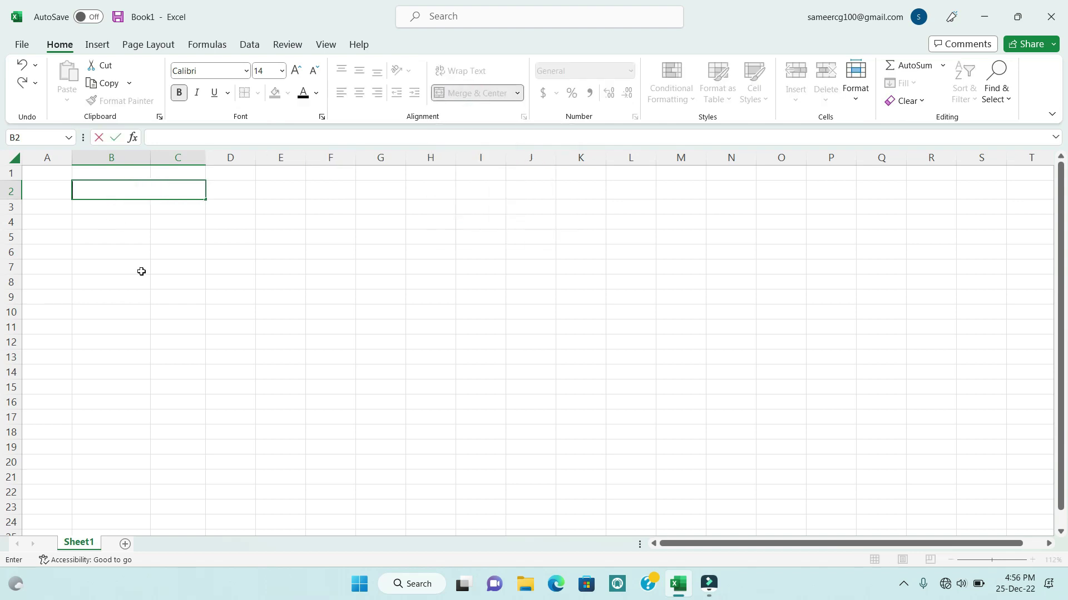
type("Age C")
type("alculator")
key("Return")
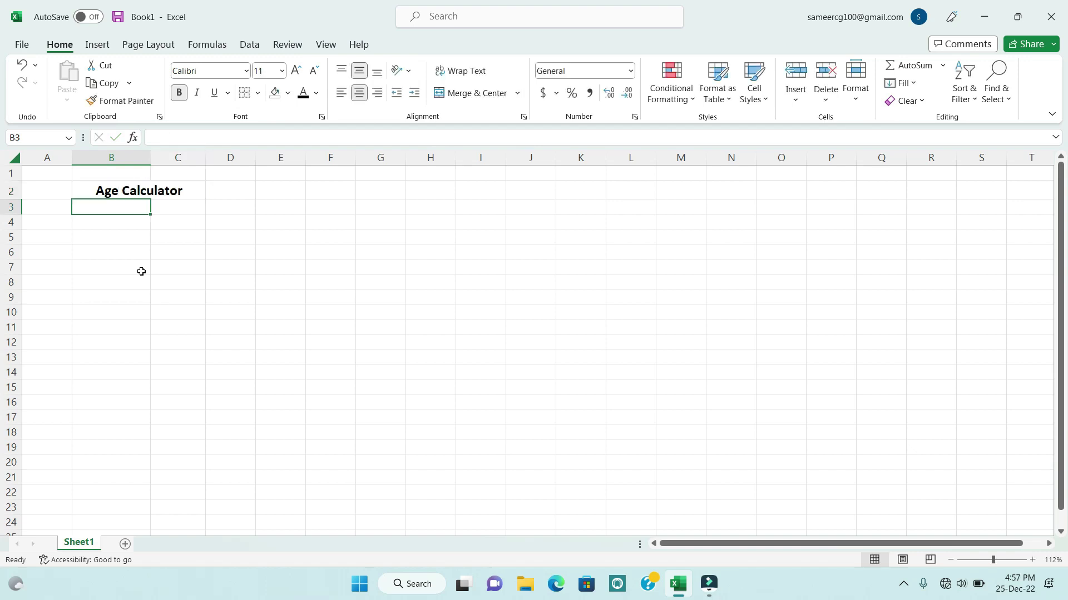
Step: Enter the headers 'Date of Birth' in B3 and 'Age' in C3
type("Date of B ir")
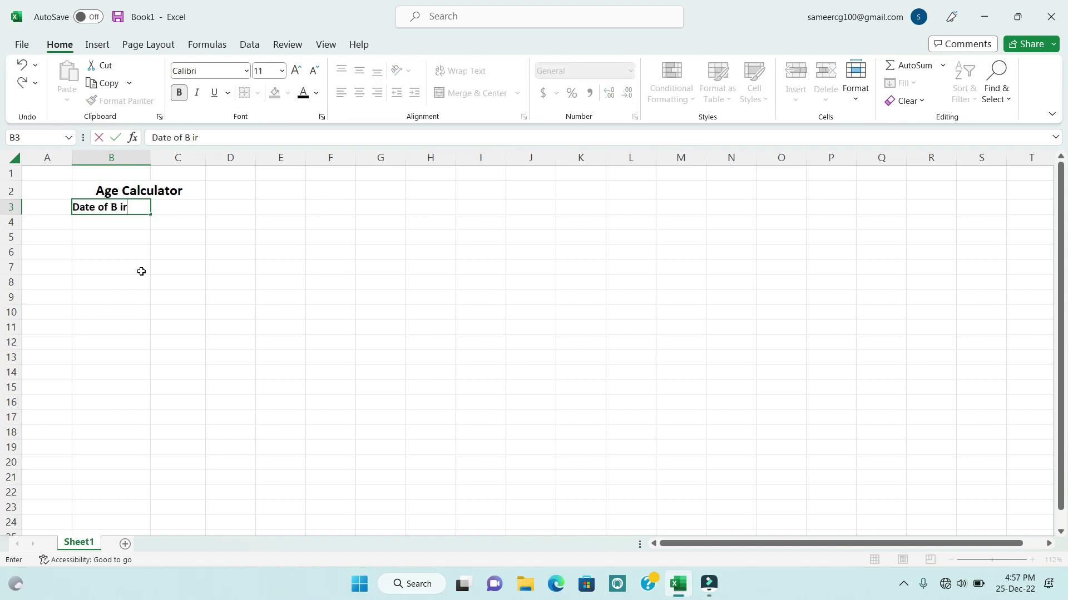
key("BackSpace")
key("BackSpace")
key("BackSpace")
type("irthd")
key("ctrl+Return")
key("Tab")
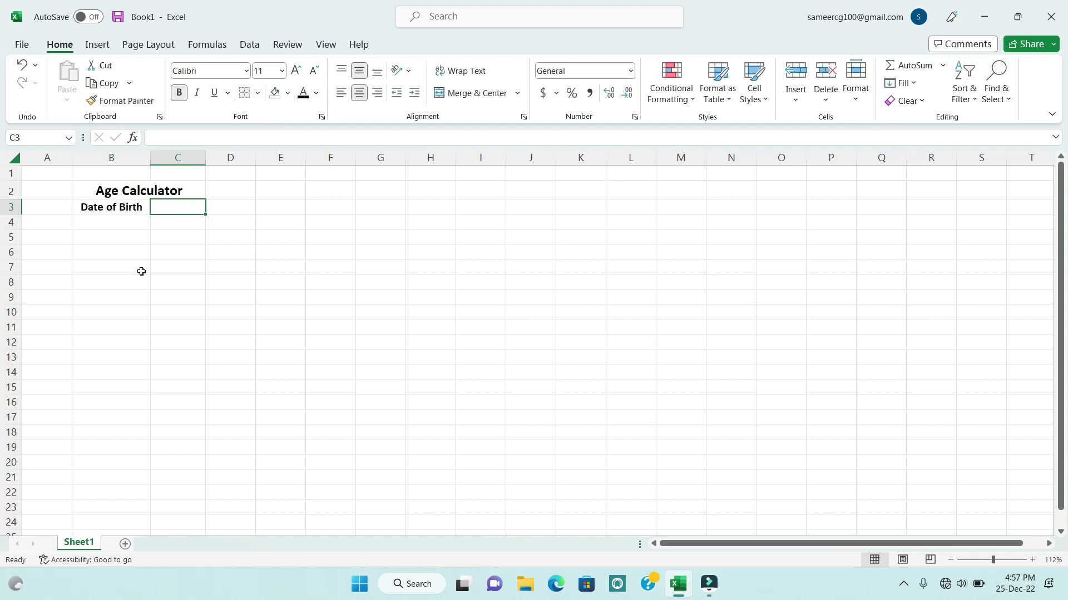
type("Age")
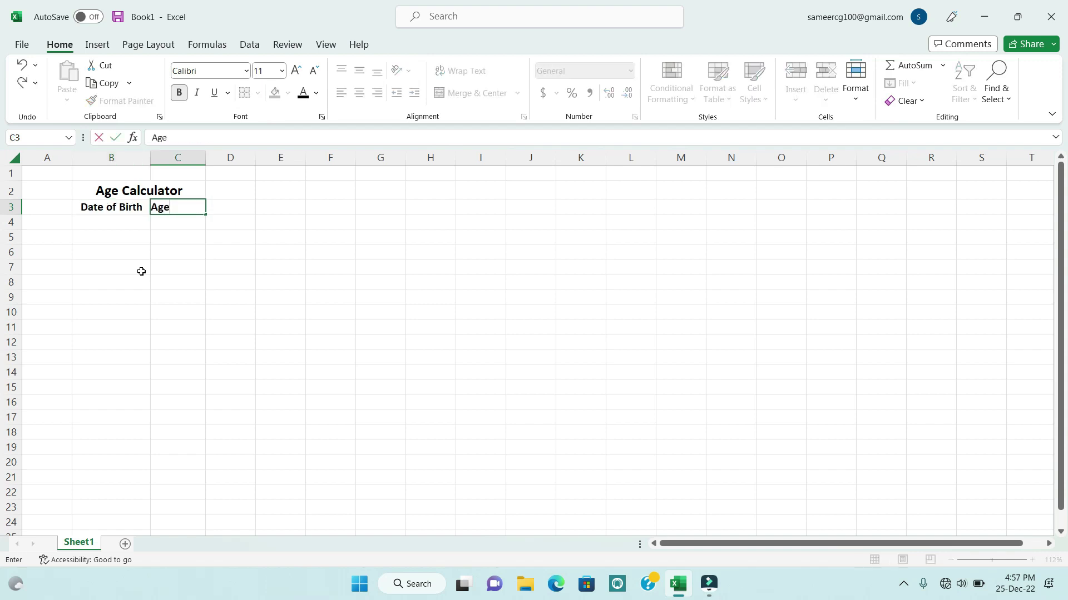
key("Tab")
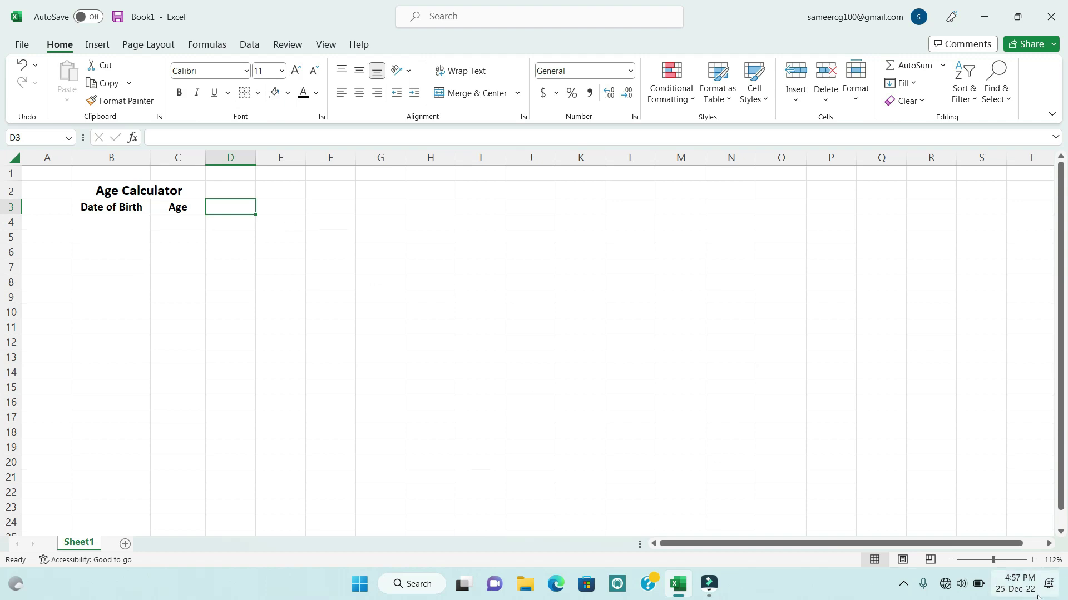
Step: Zoom in on the worksheet and select cell B4 for the first date
left_click_drag(993, 559, 1006, 564)
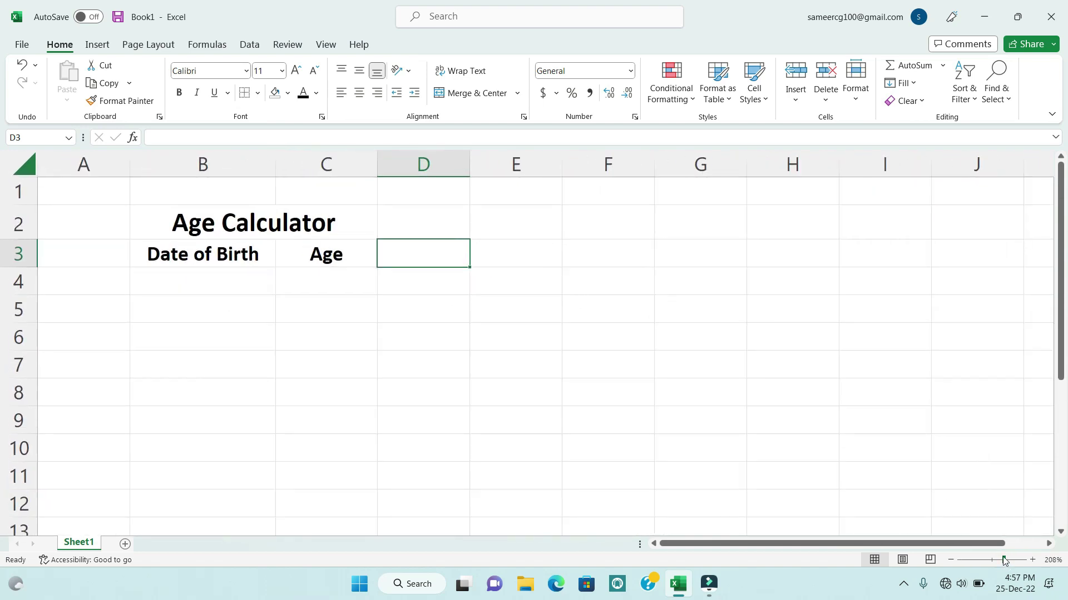
left_click(231, 290)
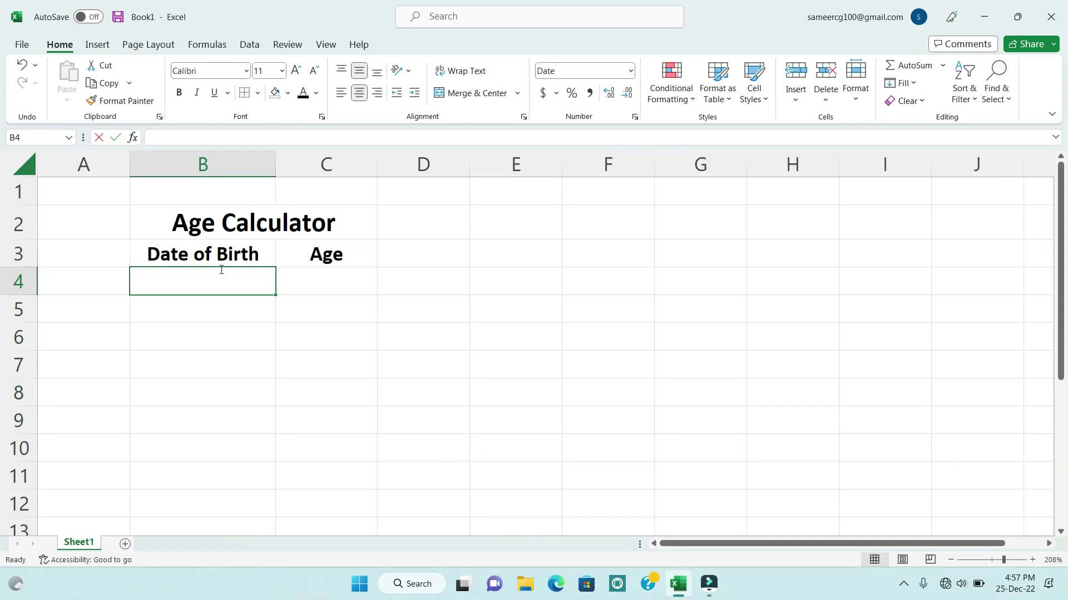
Step: Enter the first four birth dates in B4:B7: 01-02-1990, 02-05-96, 02-05-1998, 05-06-1994
type("01-02-1")
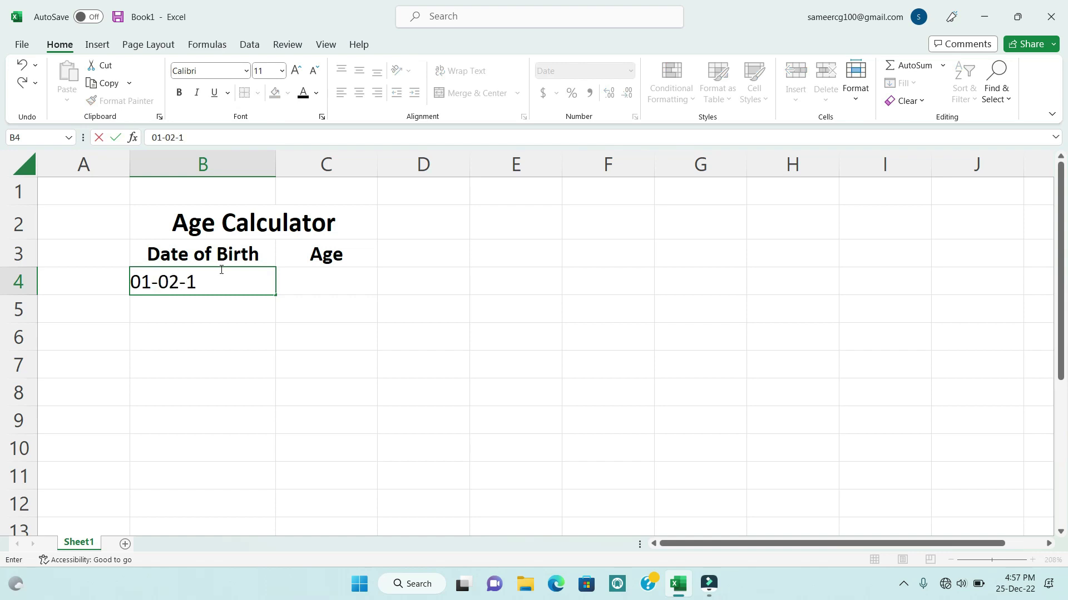
type("990")
key("Return")
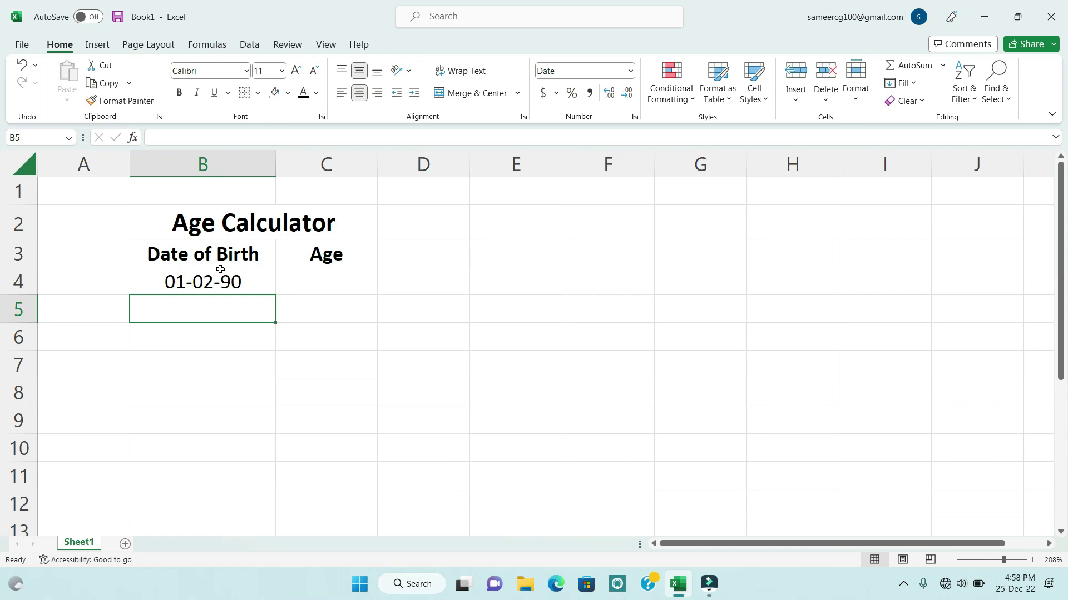
type("02-05-96")
key("Return")
type("02-05-1998")
key("Return")
type("05-06-199")
type("4")
key("Return")
Step: Enter the remaining birth dates down to 15-08-00 in B10, then return to the title cell
type("12-2")
key("BackSpace")
type("01-")
type("1995")
key("Return")
type("14-01-1993")
key("Return")
type("-2000")
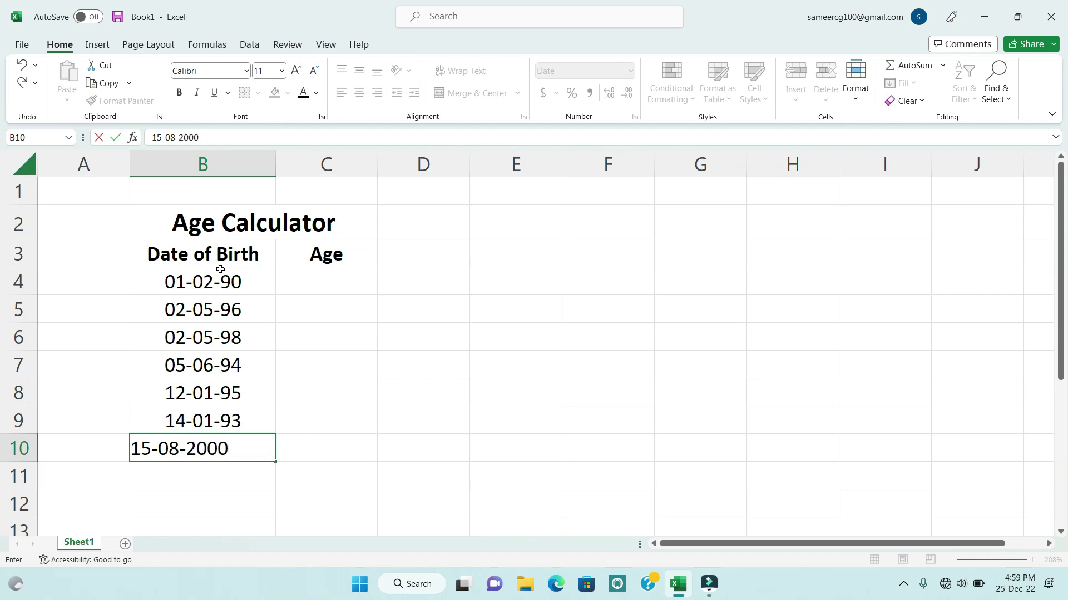
key("Return")
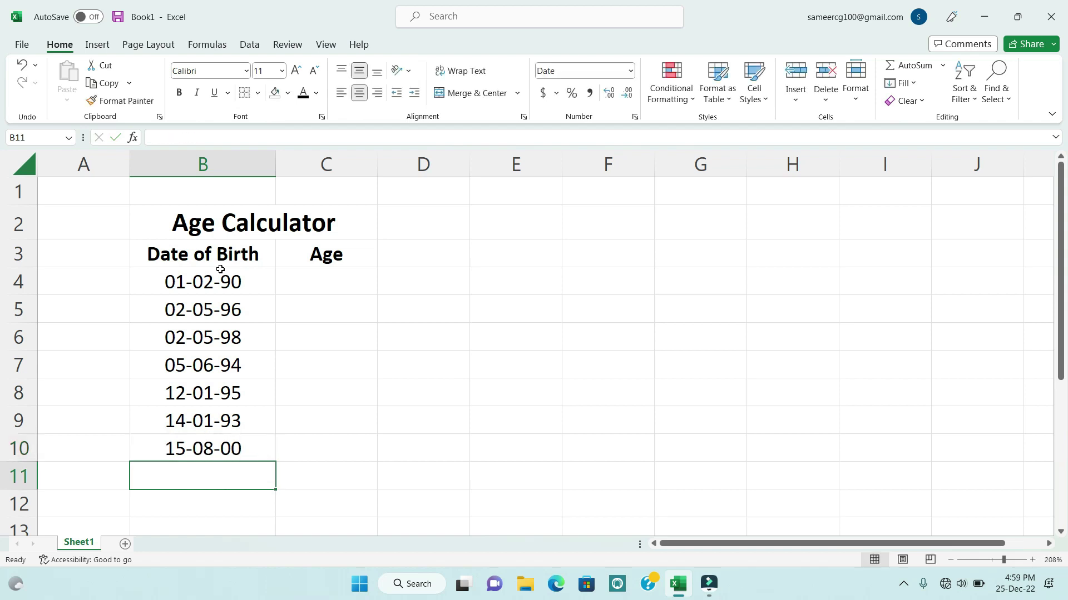
key("Up")
key("Up")
key("Up")
key("Up")
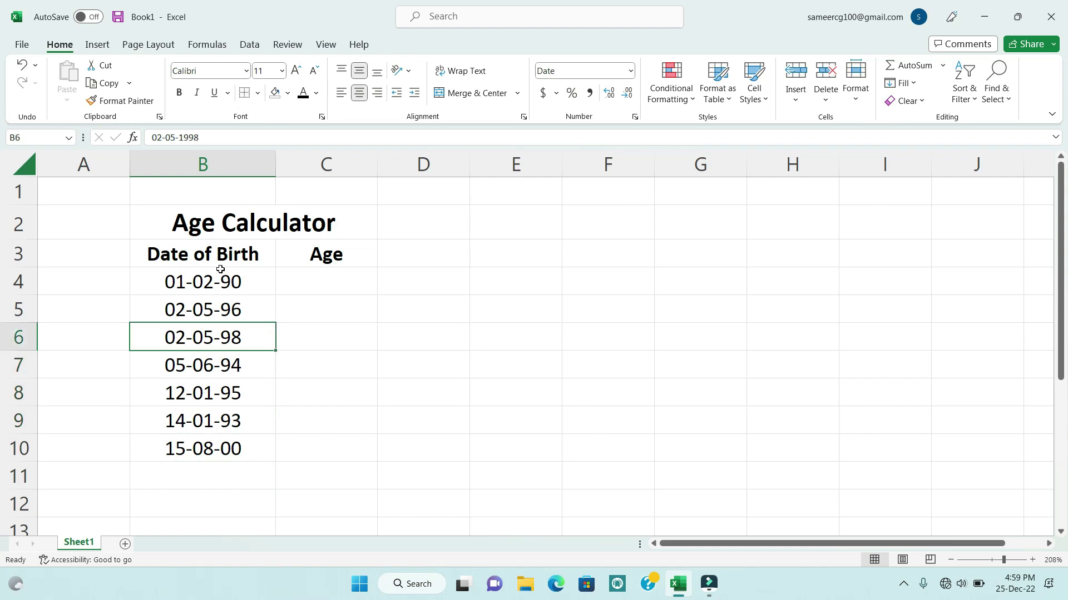
key("Up")
key("Up")
key("Right")
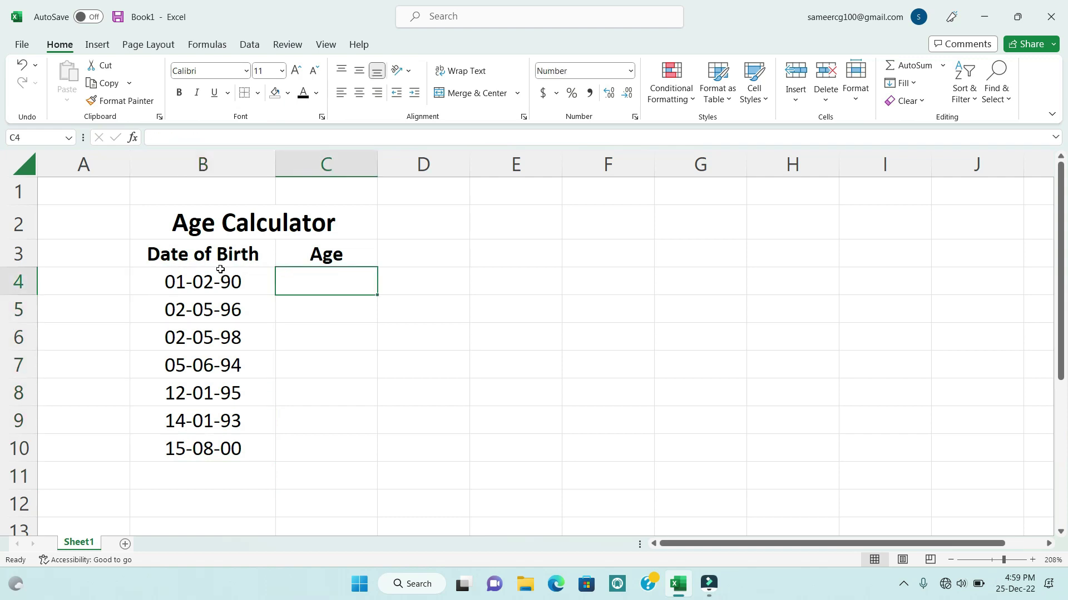
left_click(220, 270)
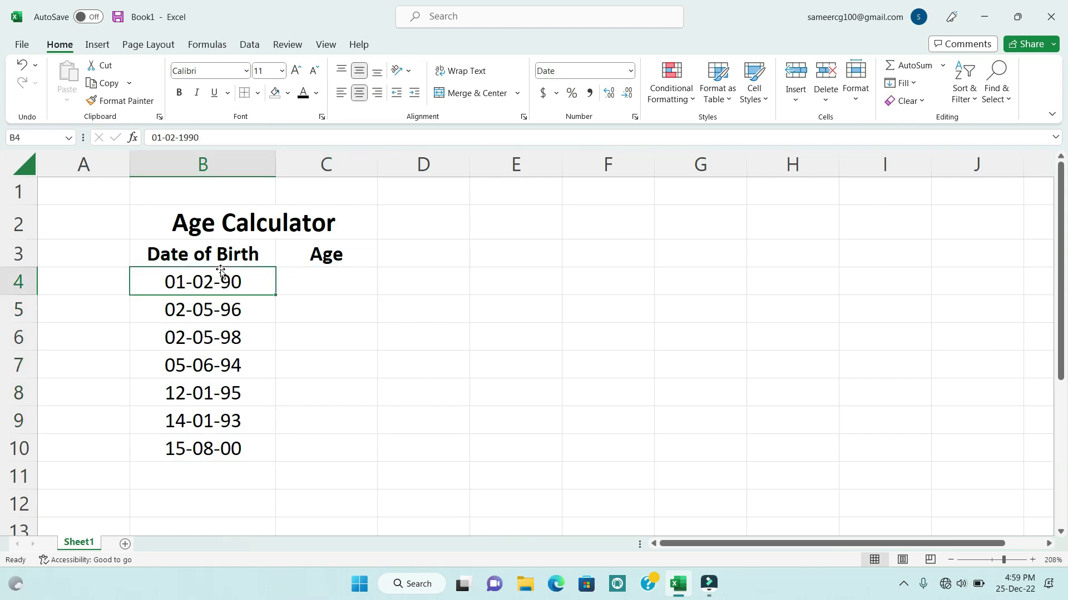
key("Up")
key("Up")
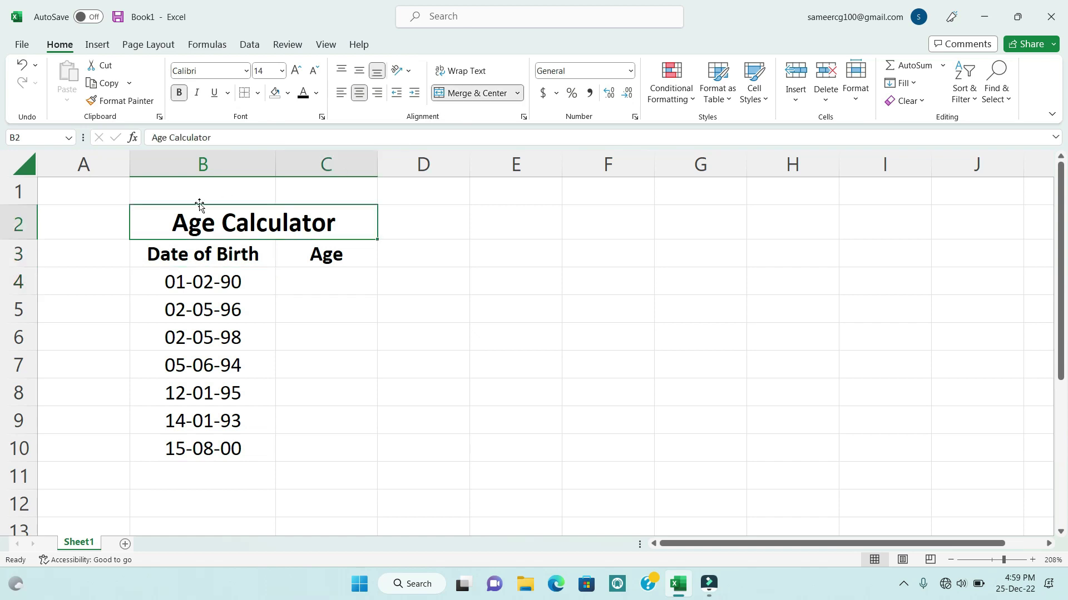
Step: Colour the Age Calculator title red with white text, then select the B3:C3 headers
left_click(287, 94)
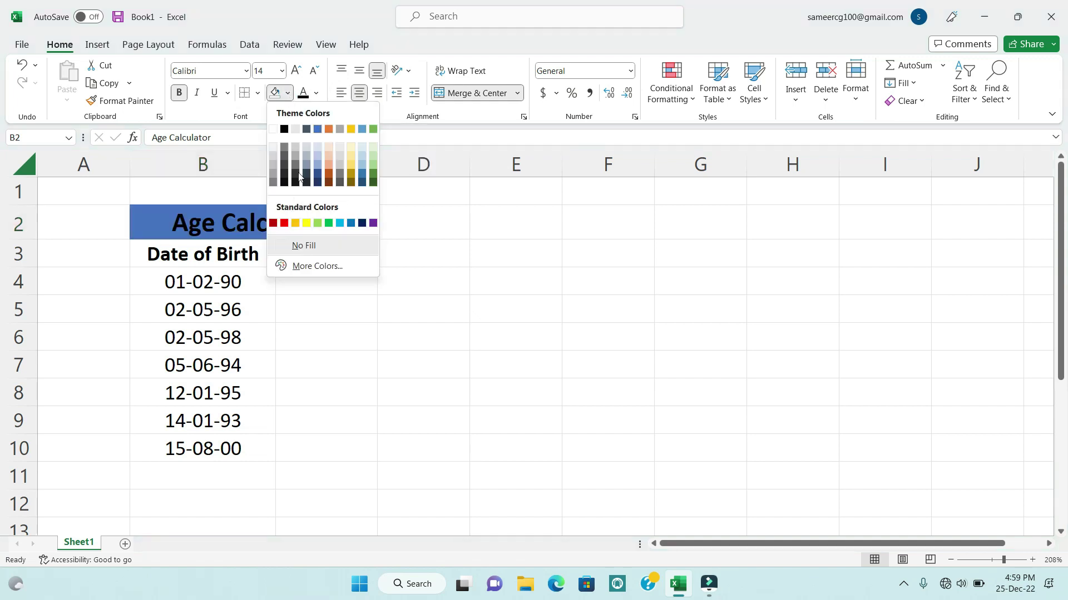
left_click(284, 224)
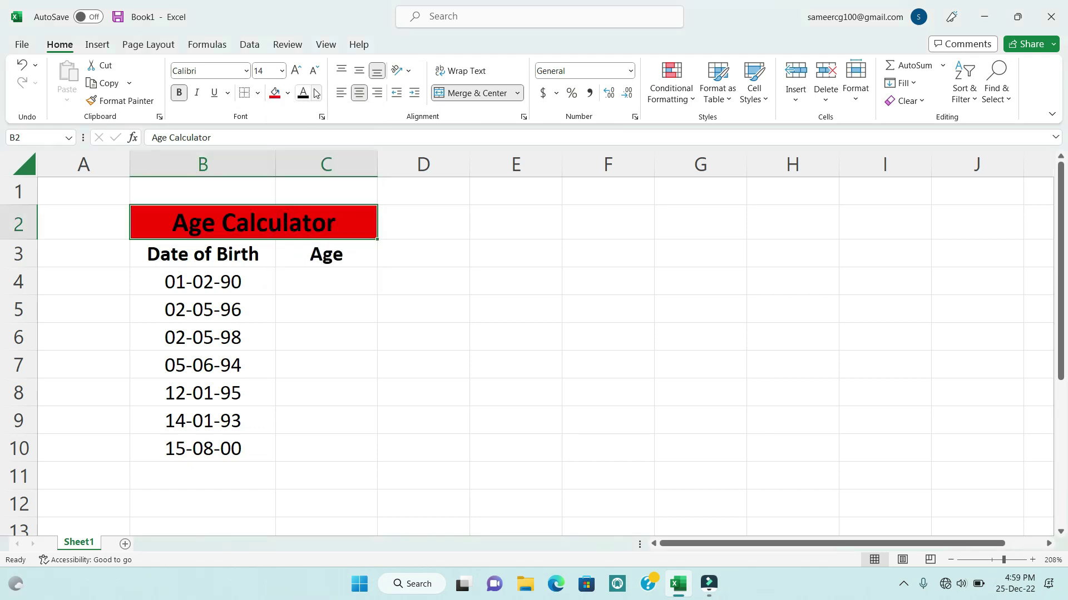
left_click(316, 92)
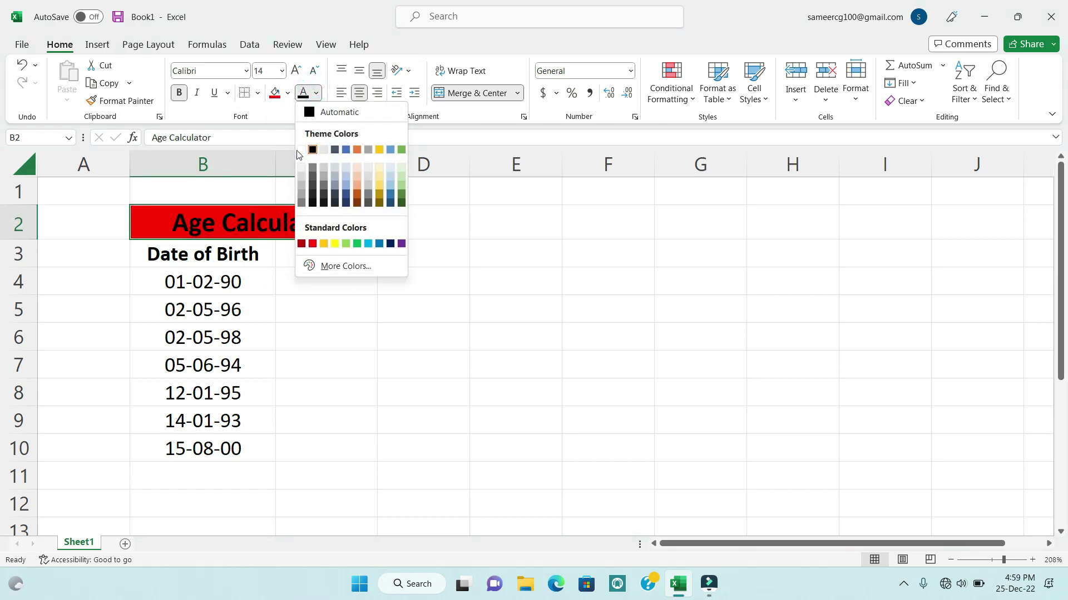
left_click(302, 151)
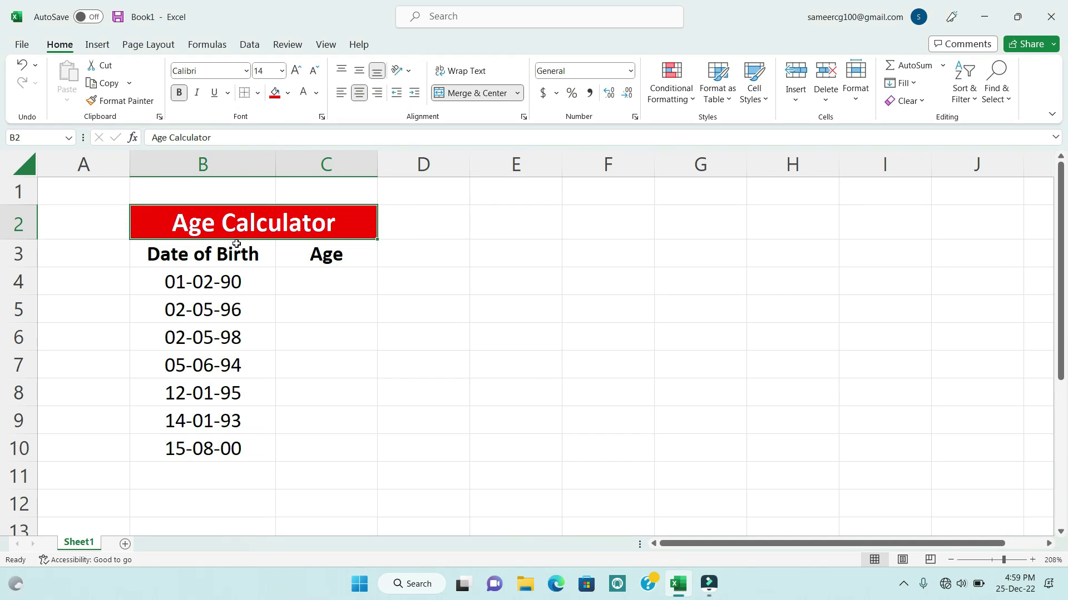
left_click(236, 244)
key("shift+Right")
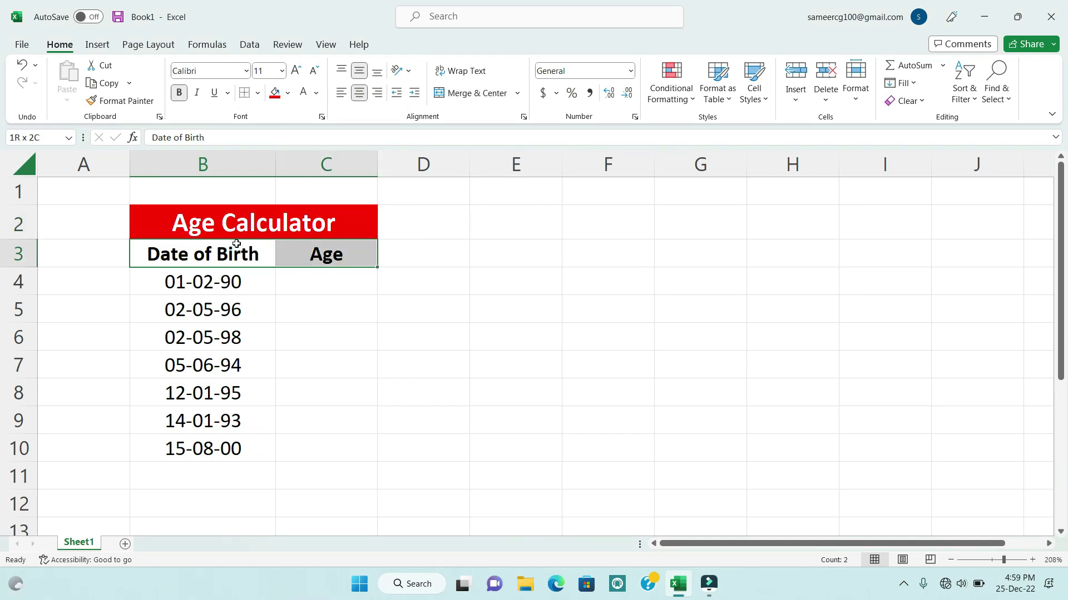
Step: Fill the B3:C3 headers light green and extend the selection down to row 10
left_click(287, 93)
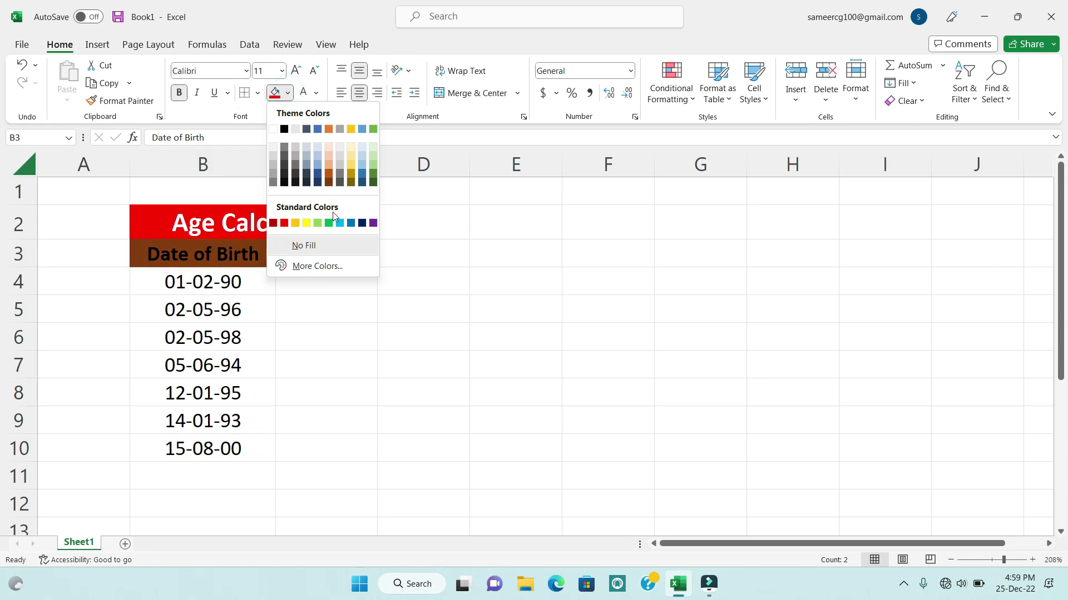
left_click(318, 222)
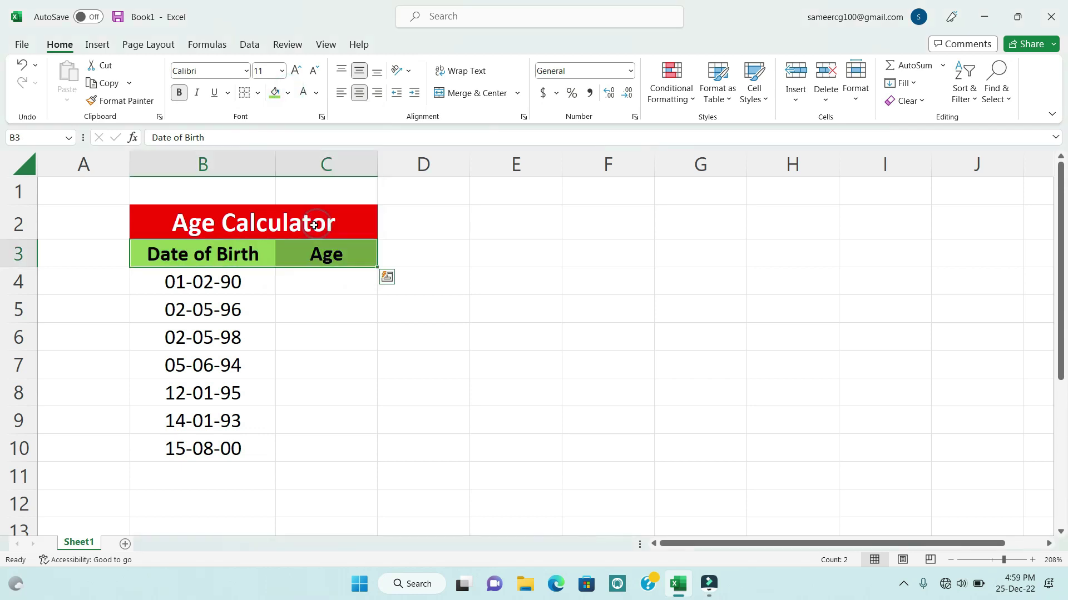
key("shift+Down")
key("shift+Down")
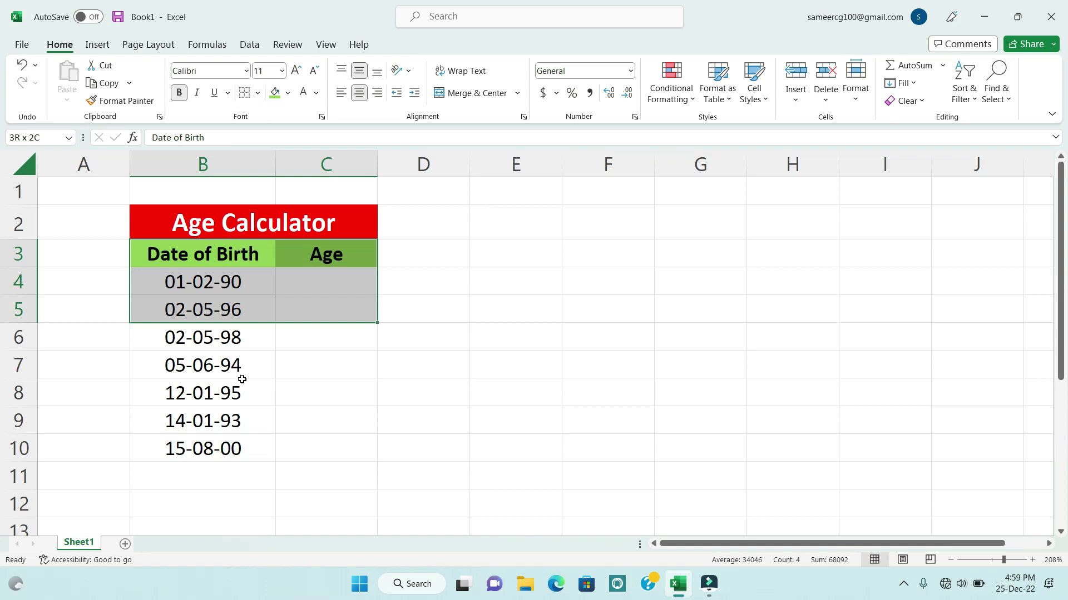
key("shift+Down")
key("shift+Down")
key("shift+Down")
key("shift+Down")
key("shift+Down")
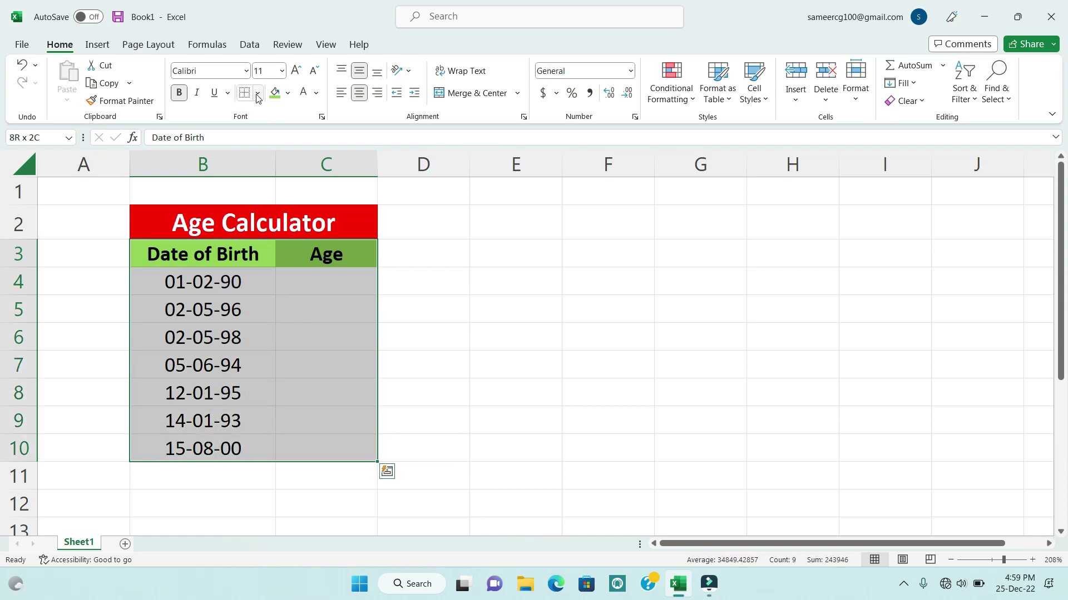
Step: Apply All Borders to the B3:C10 table, then select cell C4
left_click(259, 96)
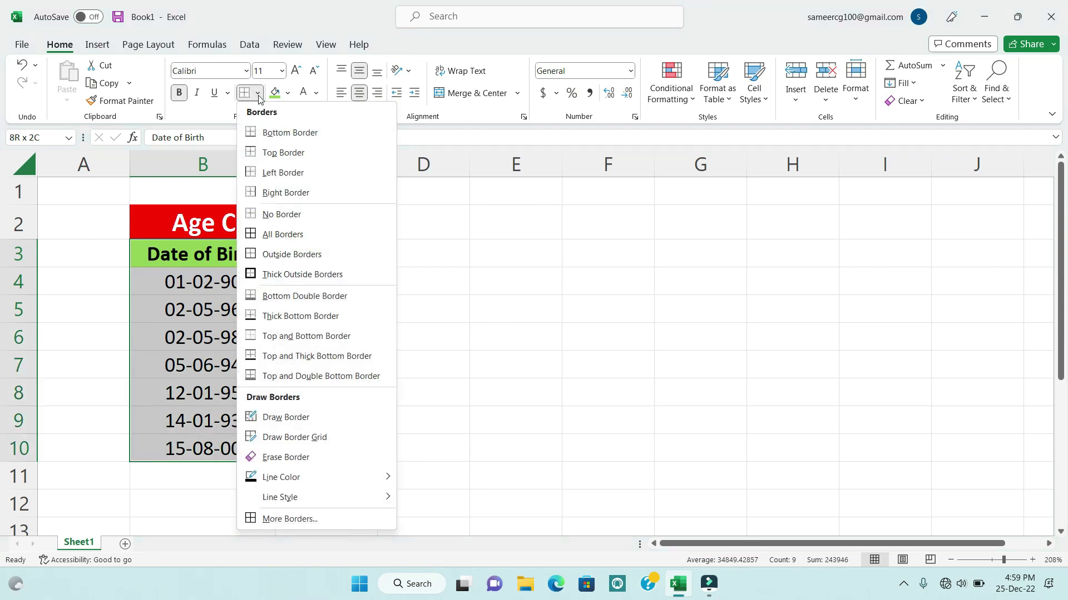
left_click(268, 239)
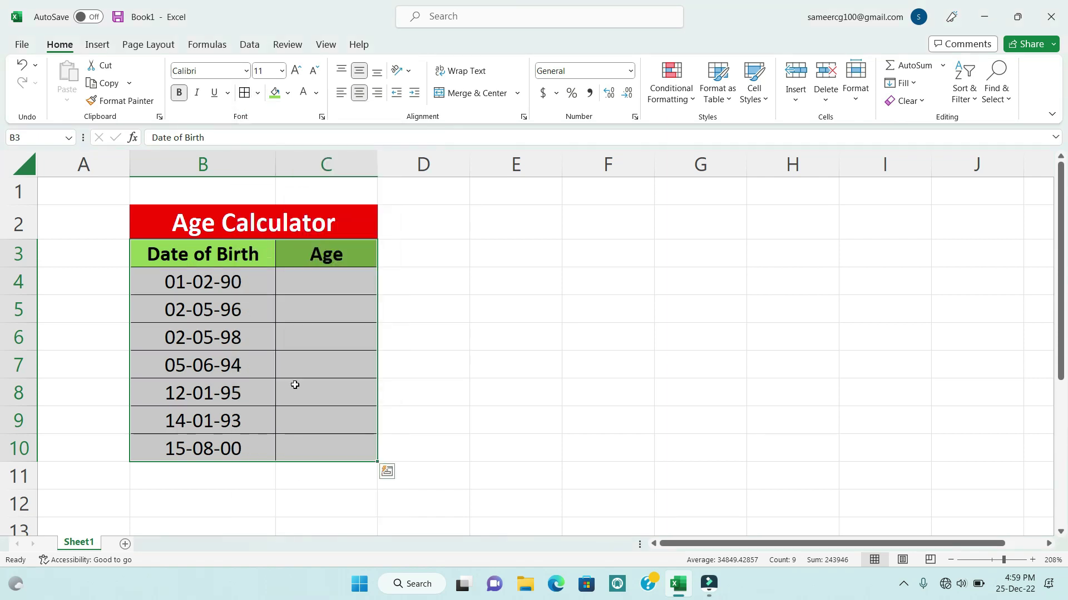
left_click(307, 374)
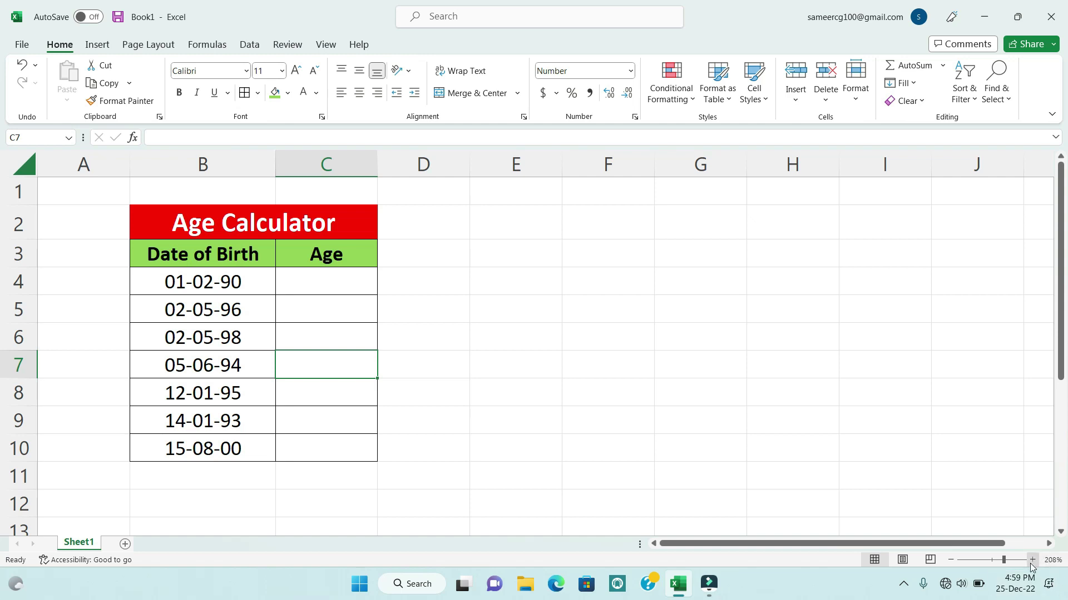
scroll(359, 307, "up", 2)
left_click(359, 307)
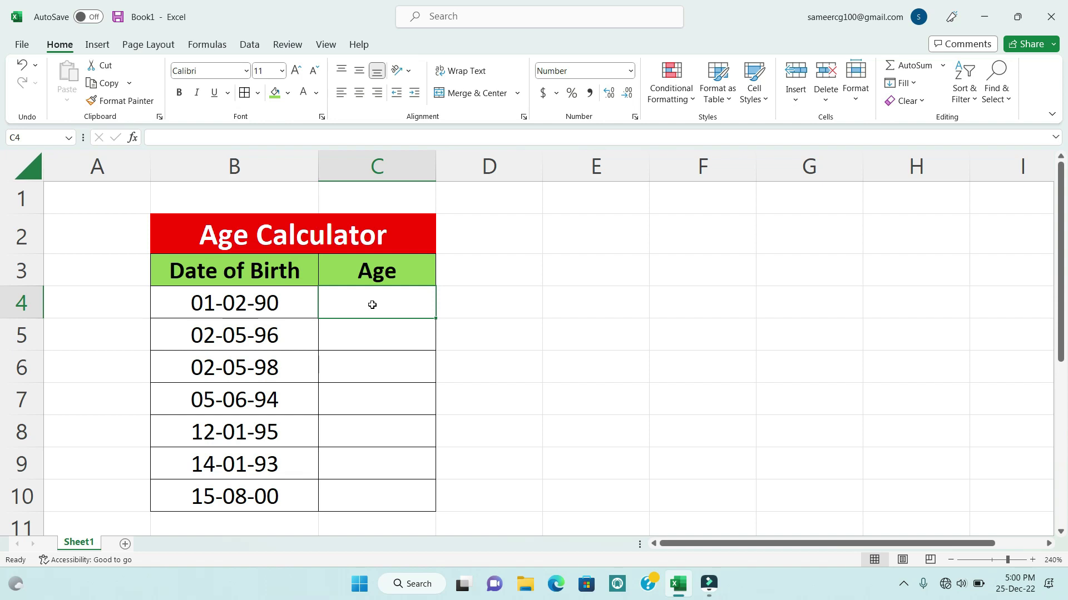
Step: Enter =DATEDIF(B4,TODAY(),"Y") in C4 to show the age in whole years
left_click(372, 306)
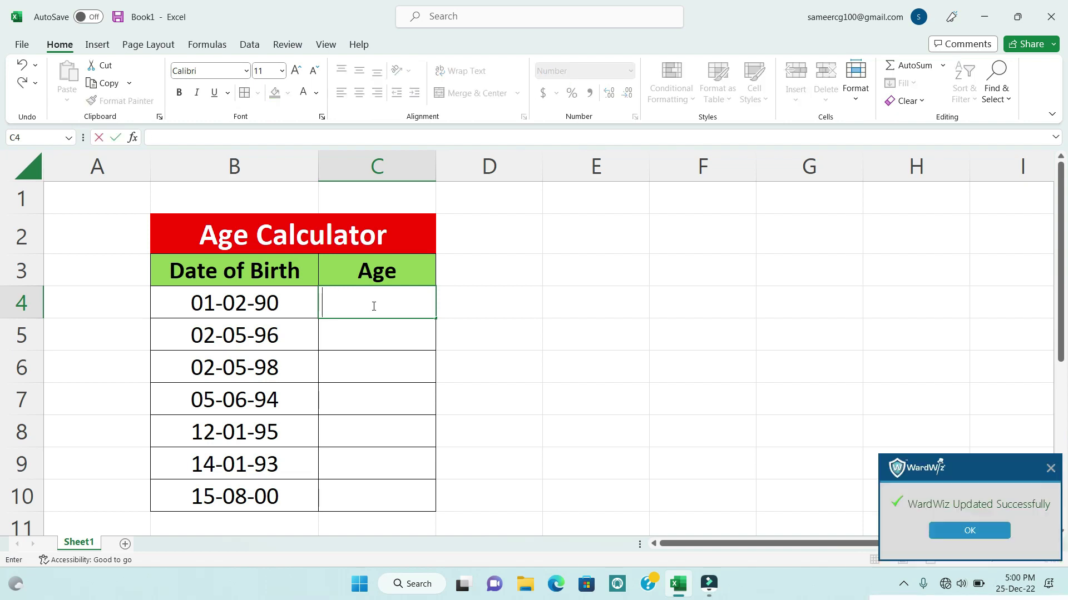
type("=")
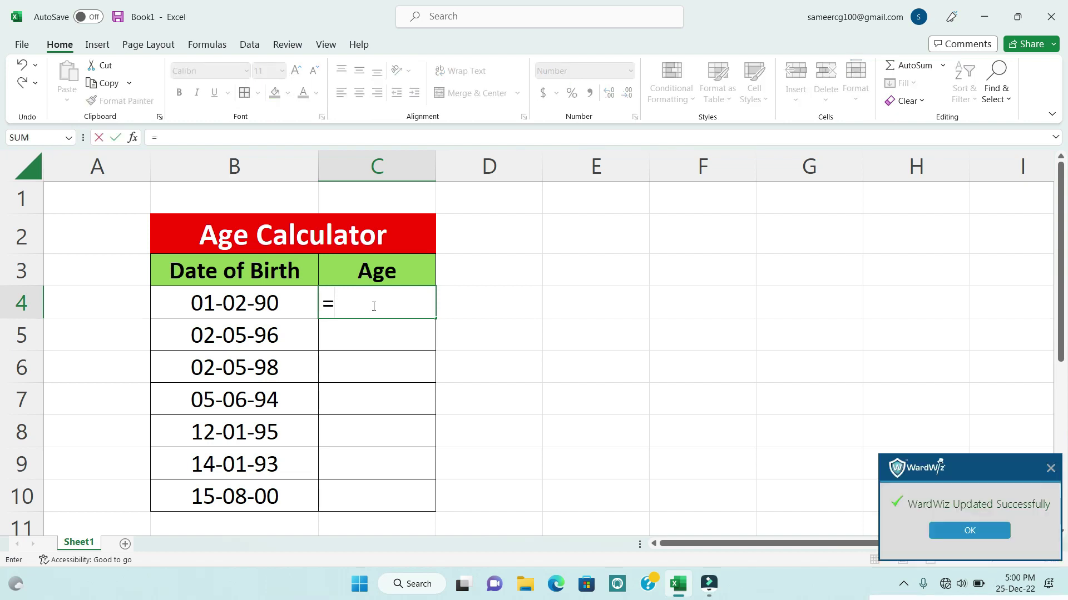
type("DATED")
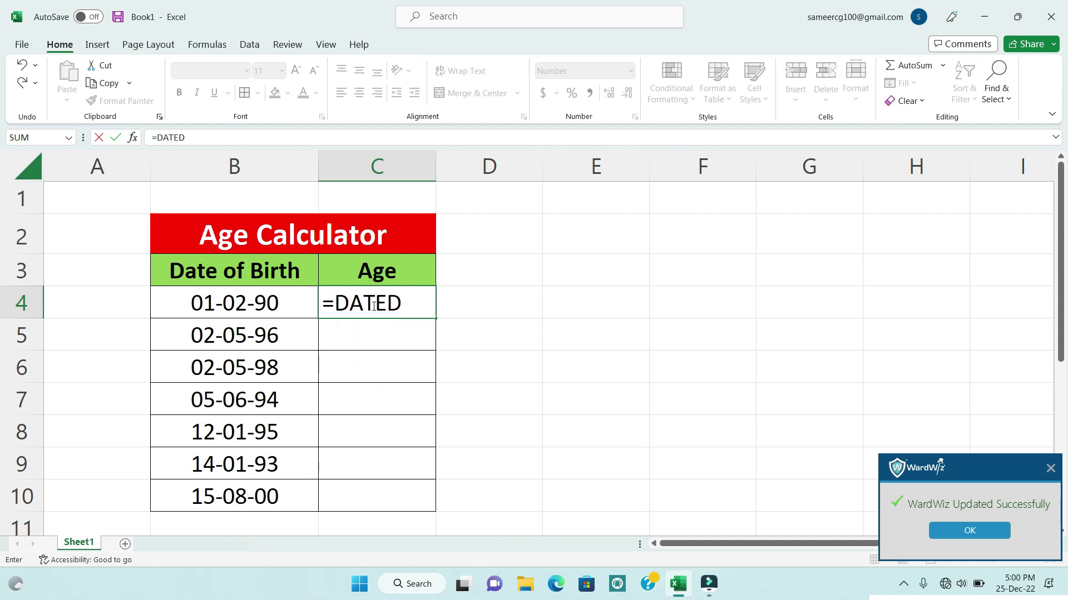
type("IF")
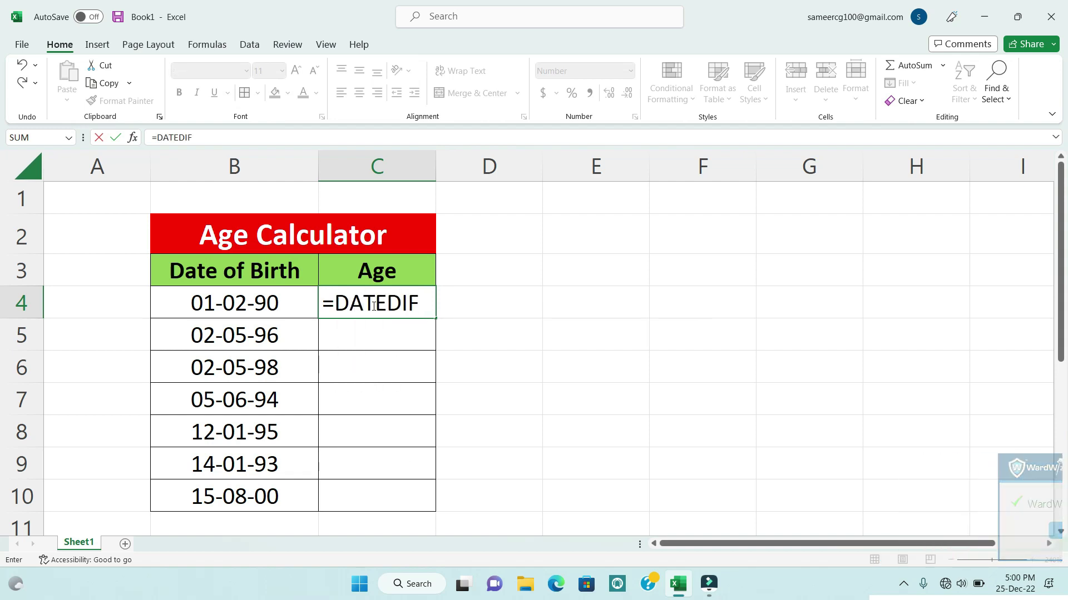
type("(")
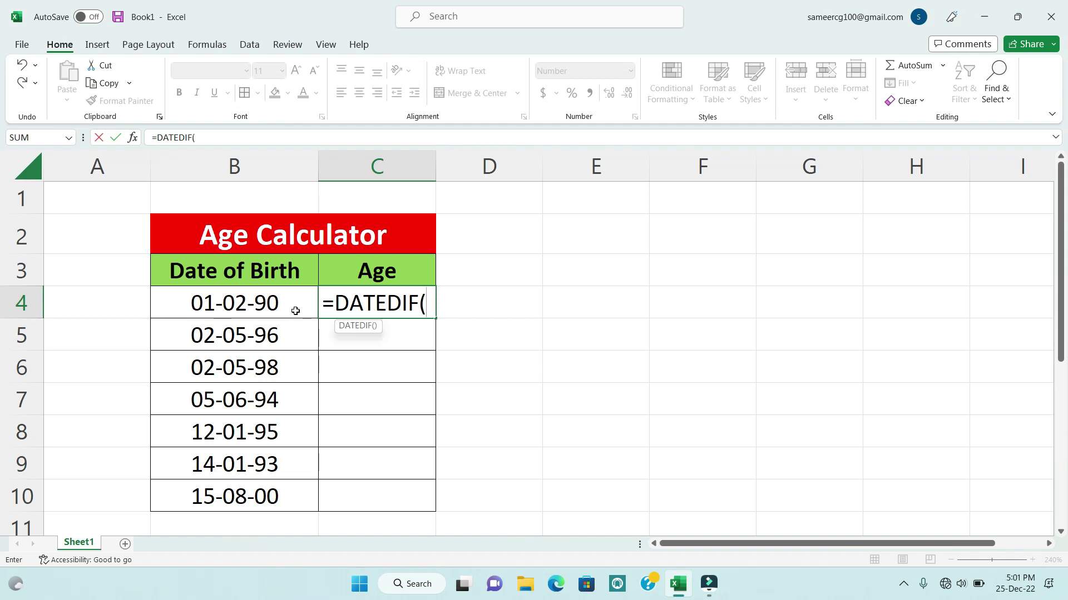
left_click(264, 310)
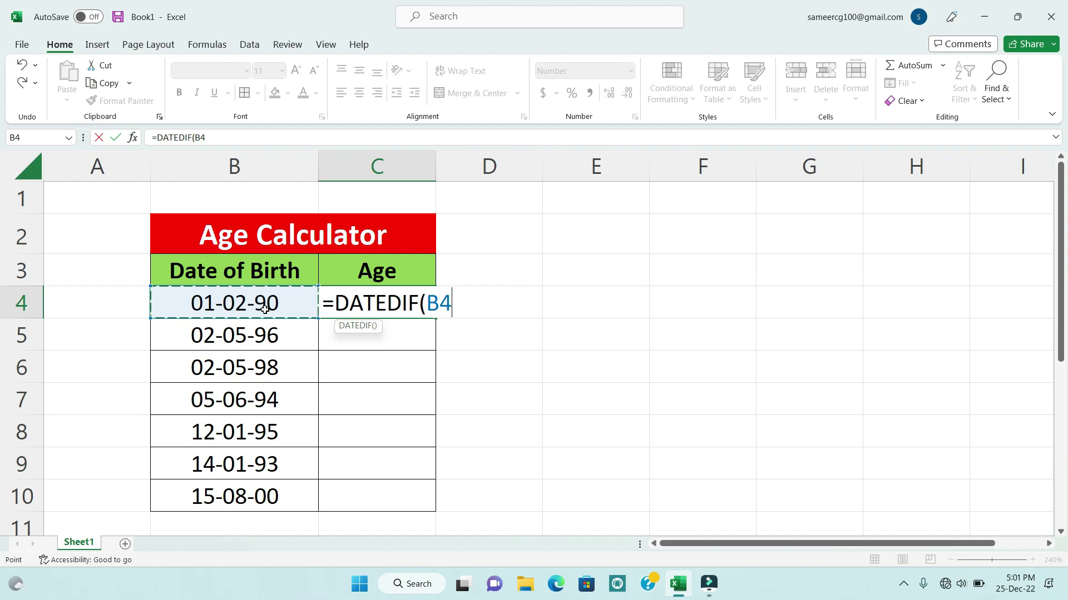
type(",")
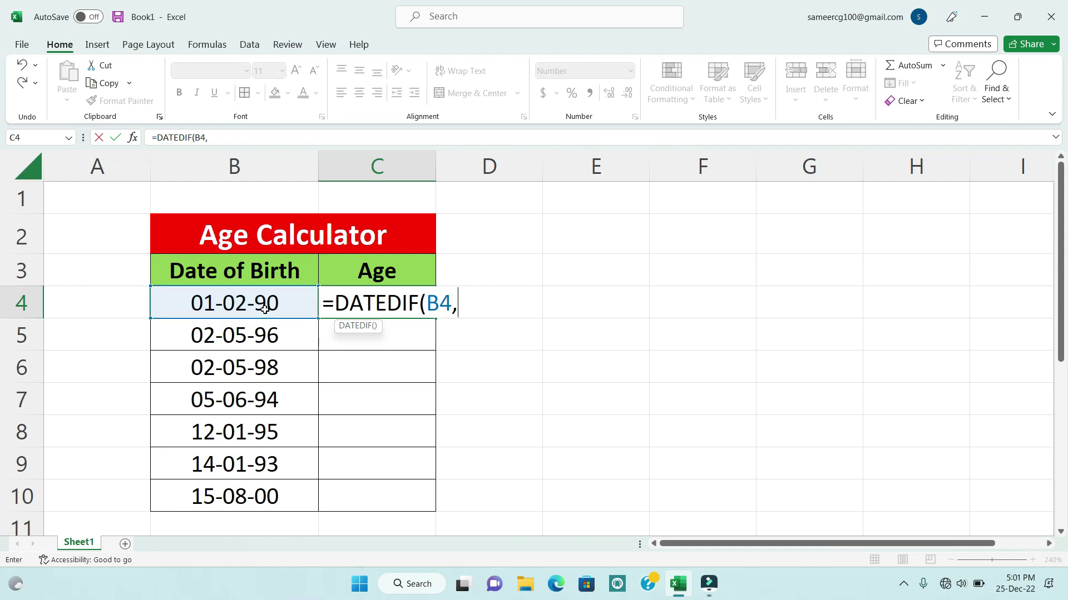
type("TO")
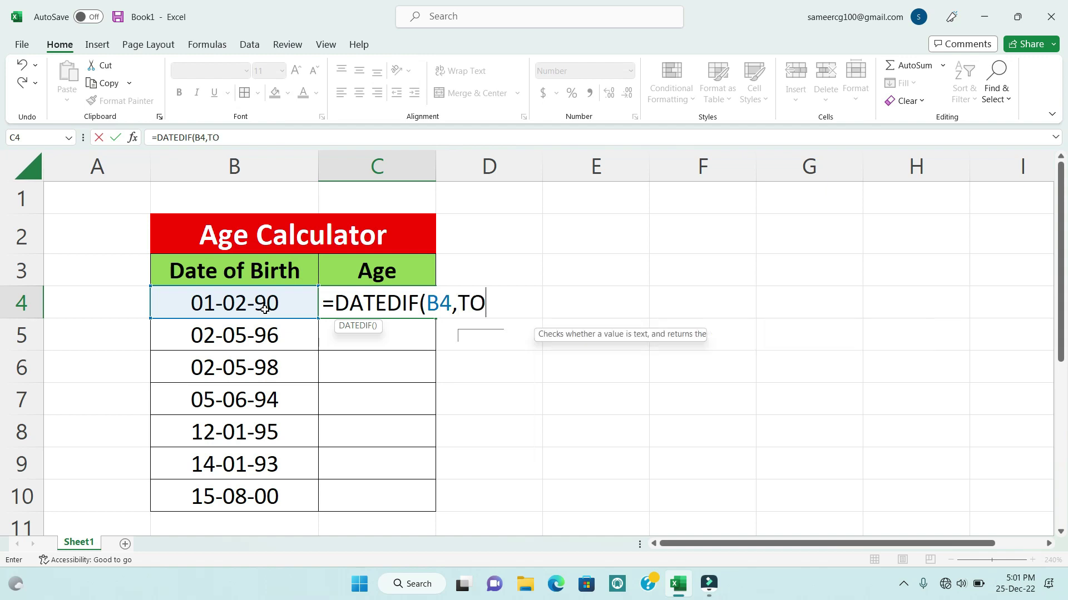
type("DAY")
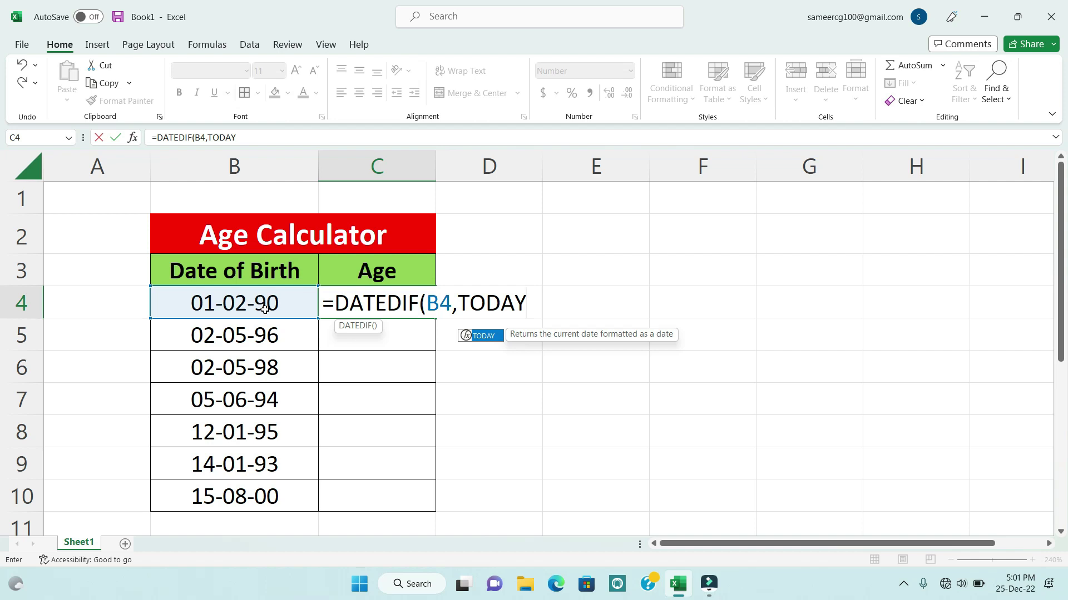
type("(")
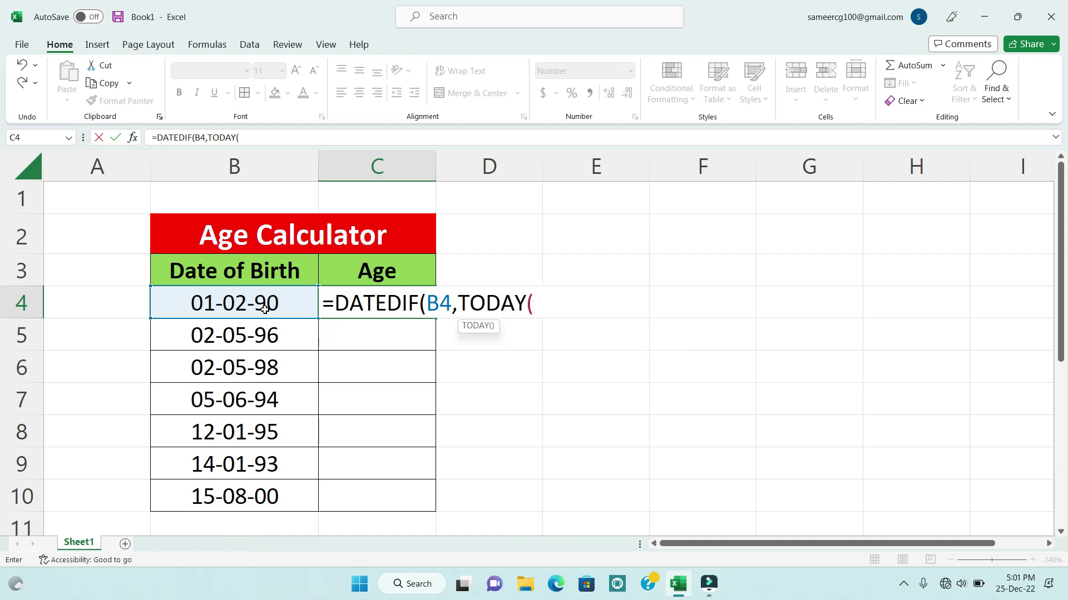
type(")")
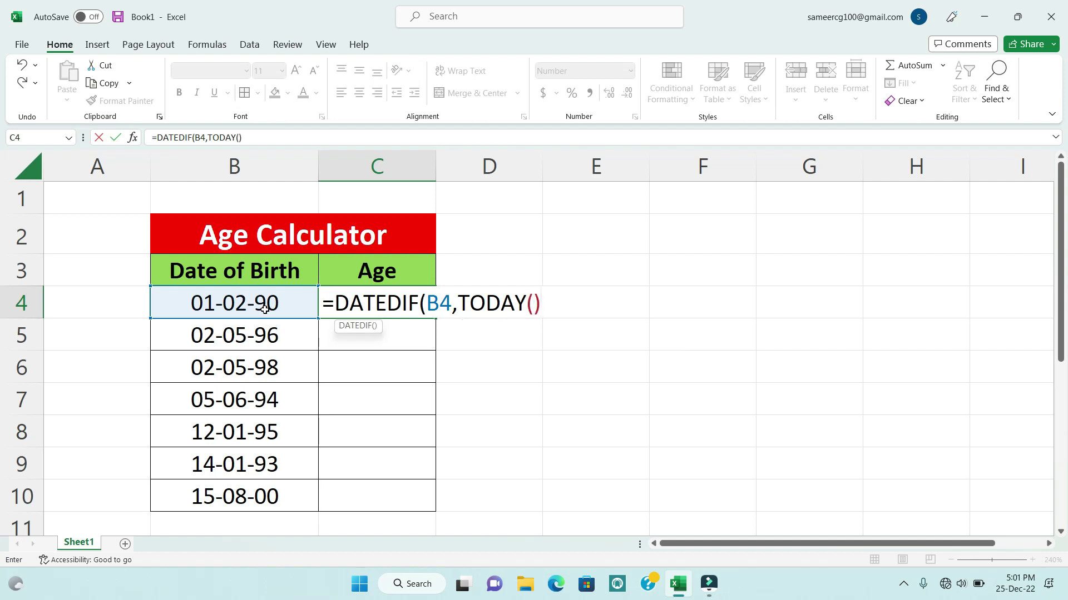
type(",")
type("\"")
type("Y")
type("\"")
type(")")
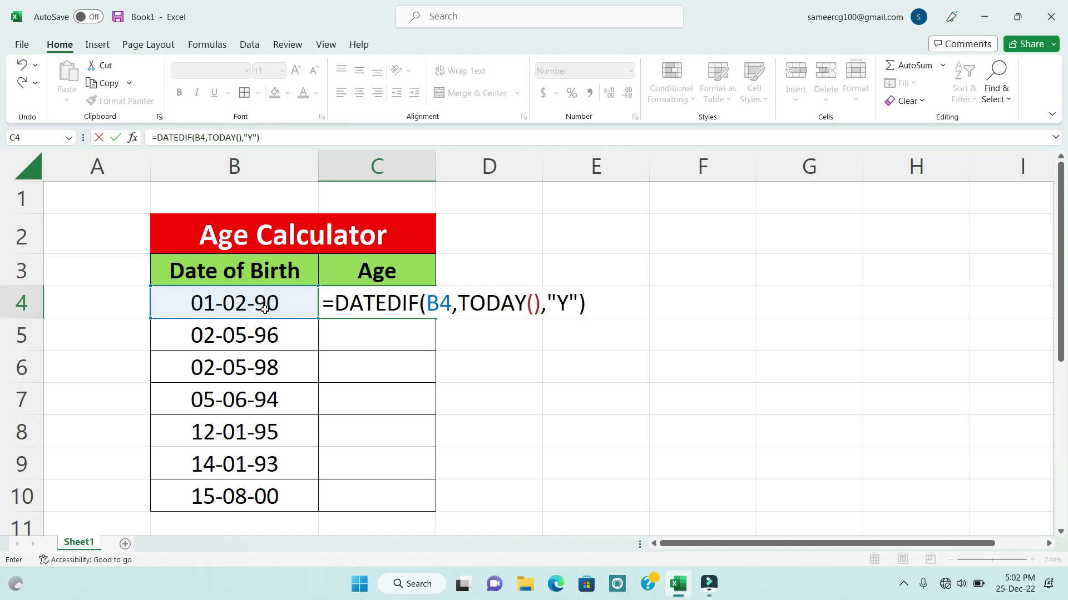
key("Return")
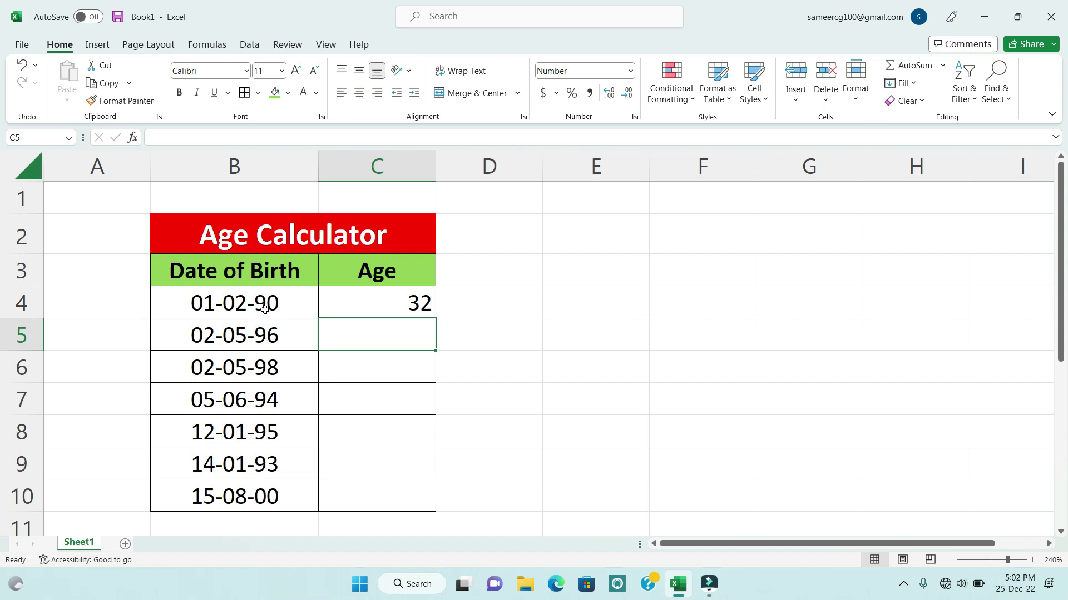
Step: Fill the C4 age formula down to C10 and center the ages horizontally and vertically
left_click(264, 309)
left_click(408, 300)
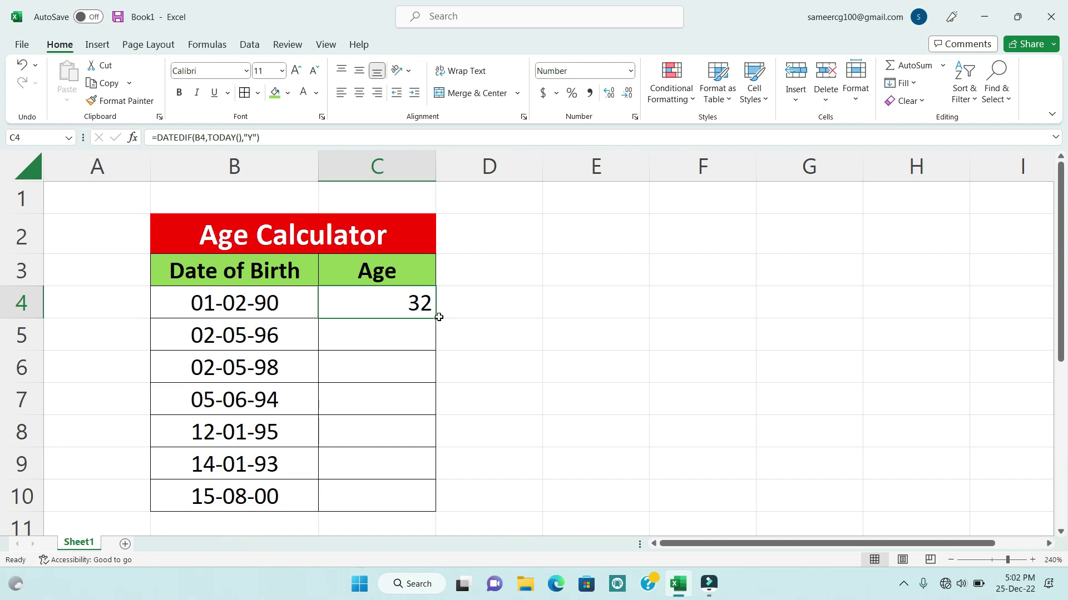
left_click_drag(435, 320, 442, 502)
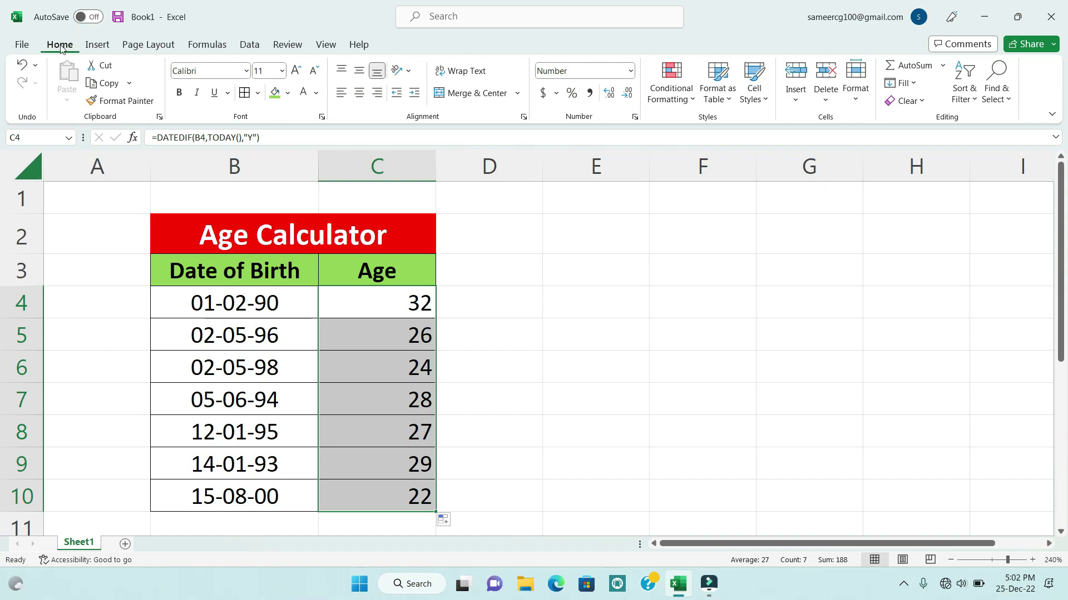
left_click(359, 93)
left_click(358, 70)
left_click(503, 443)
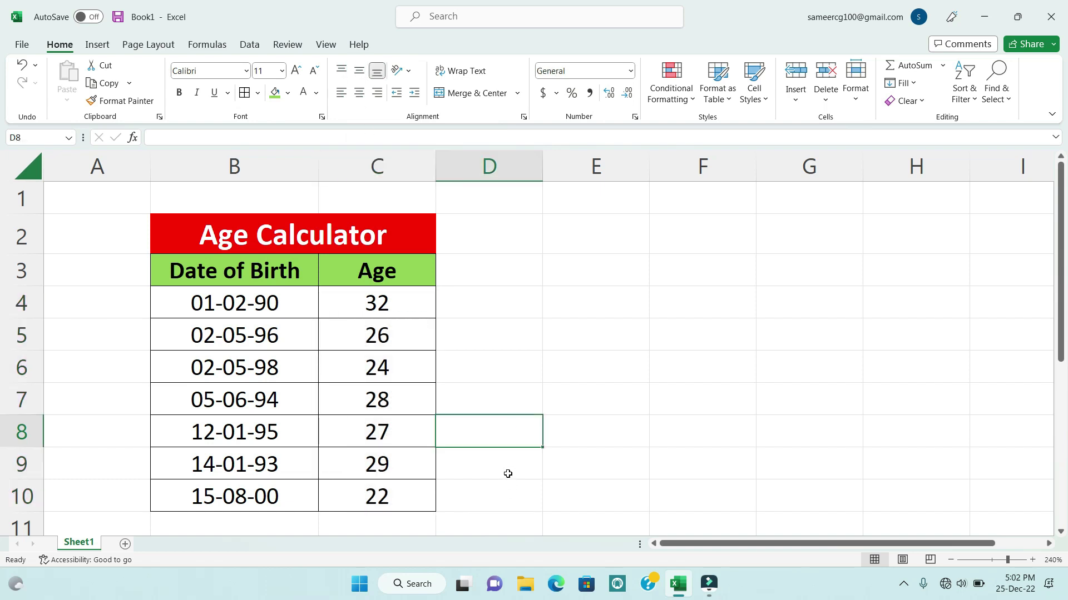